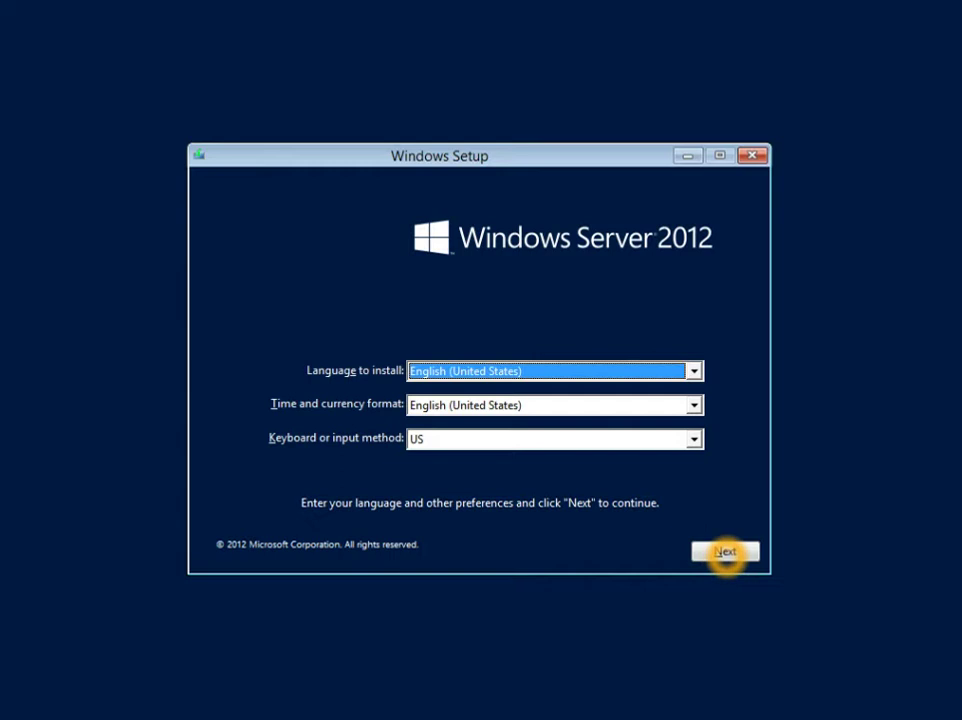
- Keep English (United States) language and formats with the US keyboard, and continue
click(725, 552)
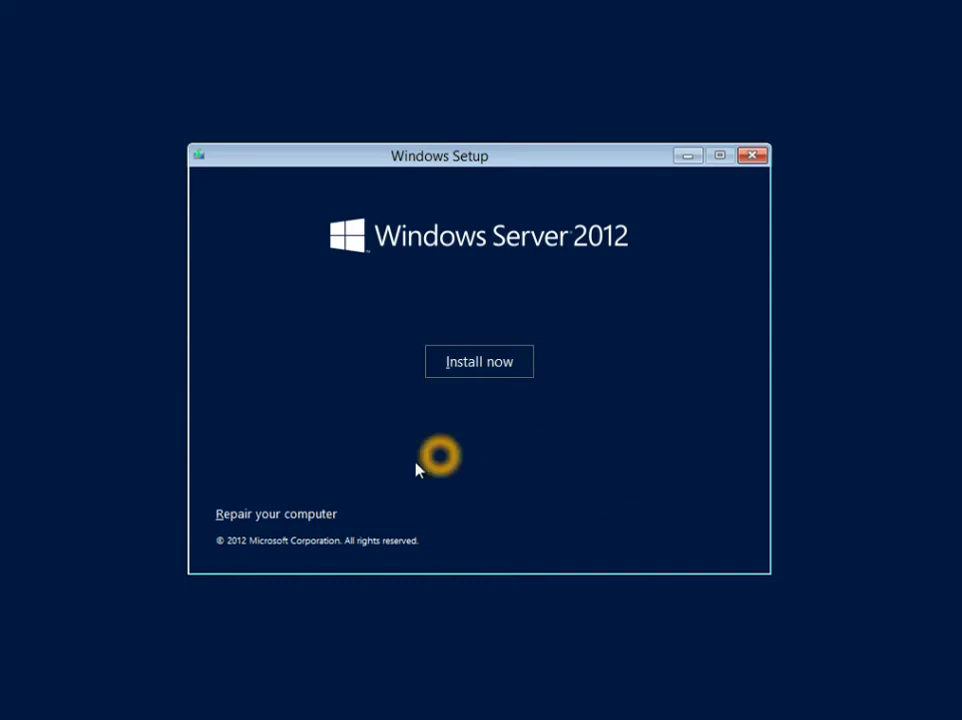
- Start the installation with Install now
click(298, 527)
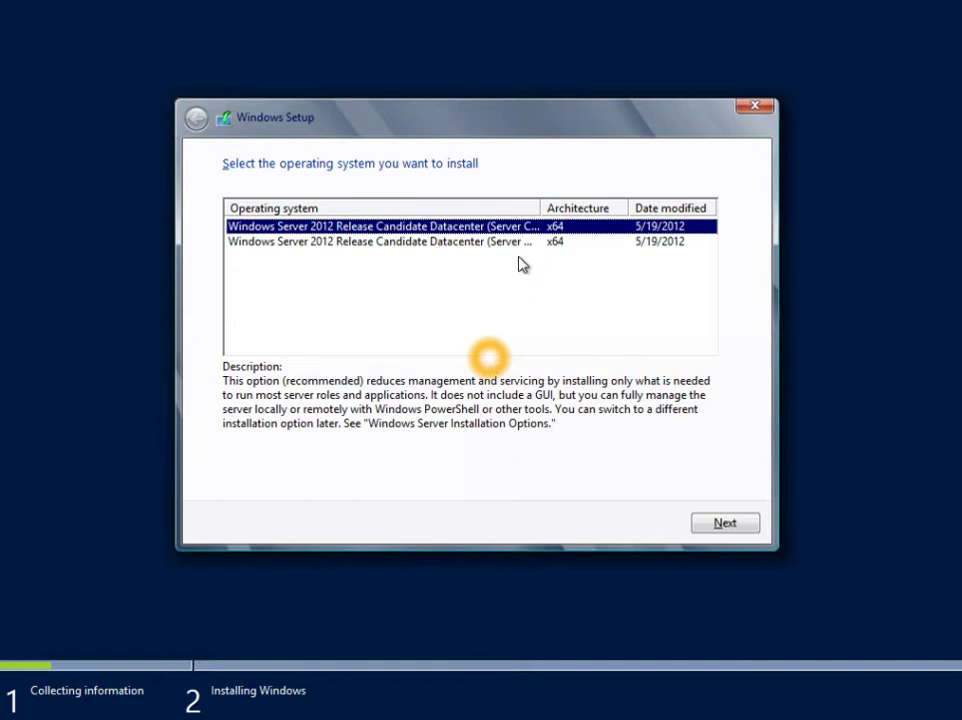
- Widen the Operating system column to show the full Server Core and Server with a GUI names
click(538, 210)
drag(538, 210, 585, 201)
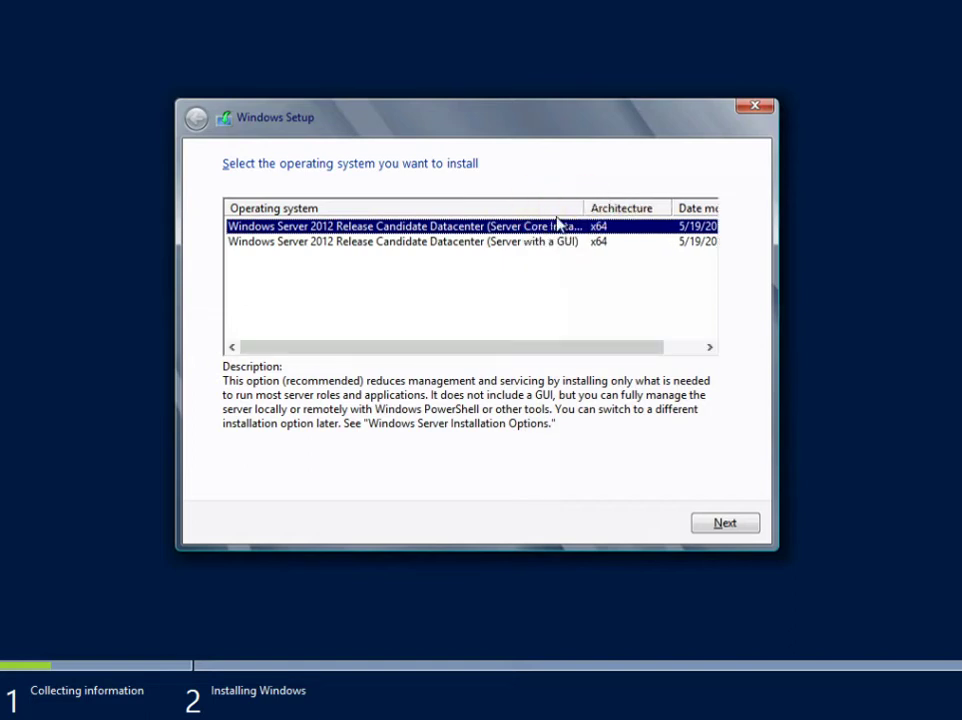
click(522, 229)
click(492, 233)
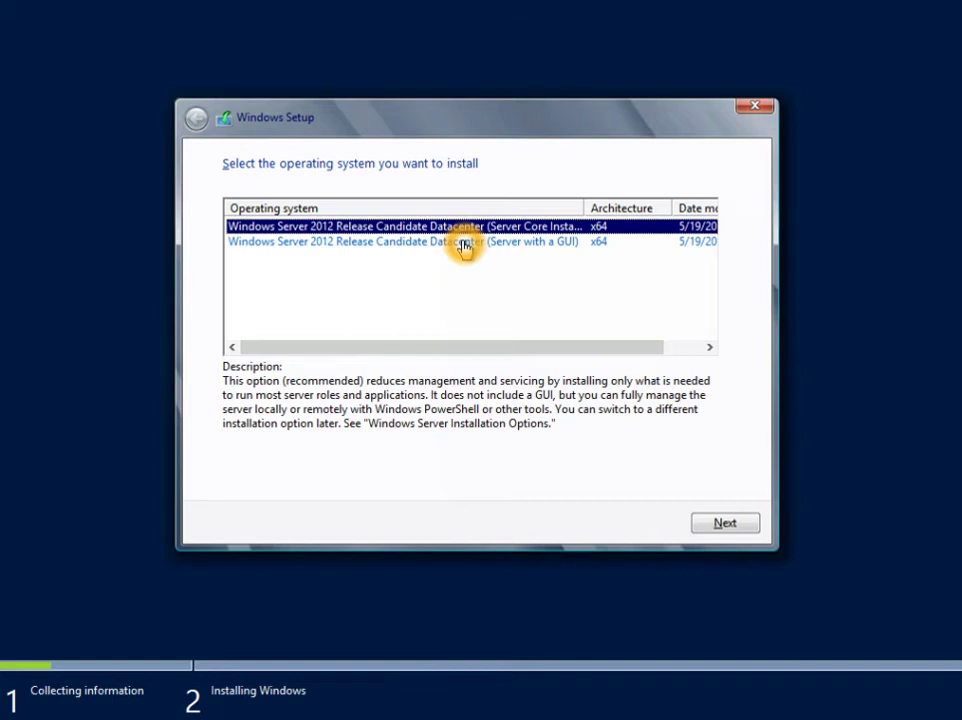
- Select Windows Server 2012 Release Candidate Datacenter (Server with a GUI) and continue
click(463, 242)
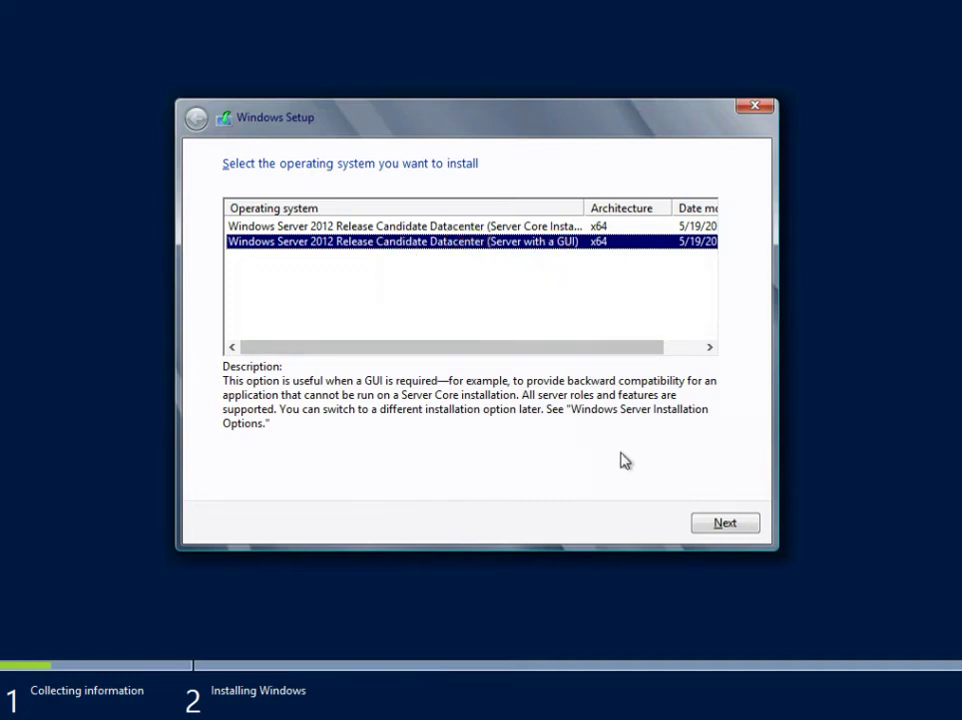
click(730, 523)
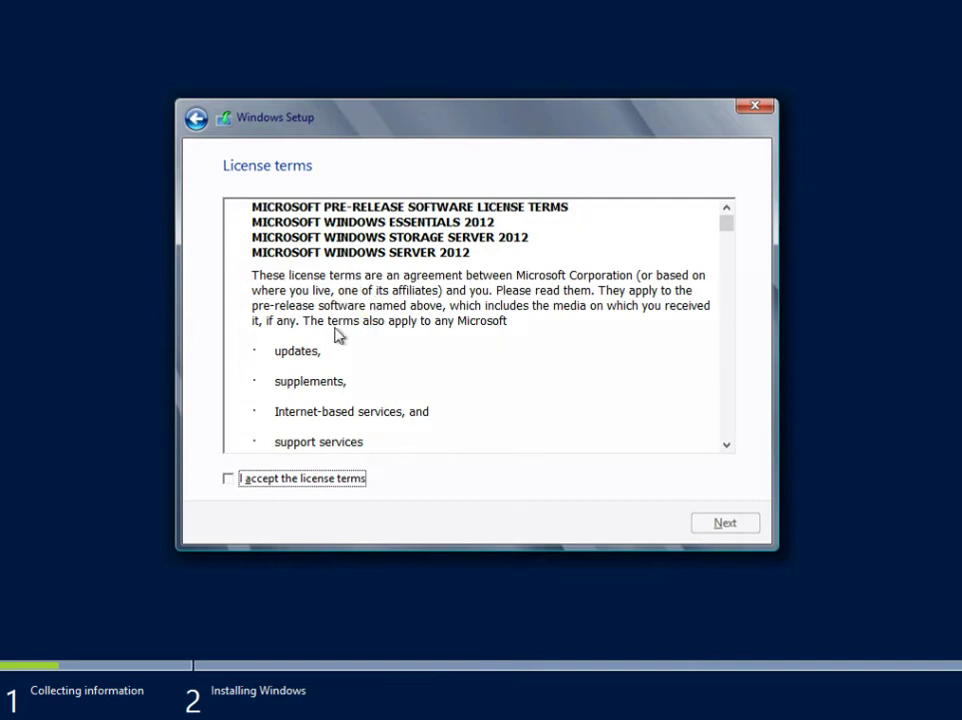
- Scroll through the license terms, accept them and continue
drag(729, 226, 730, 444)
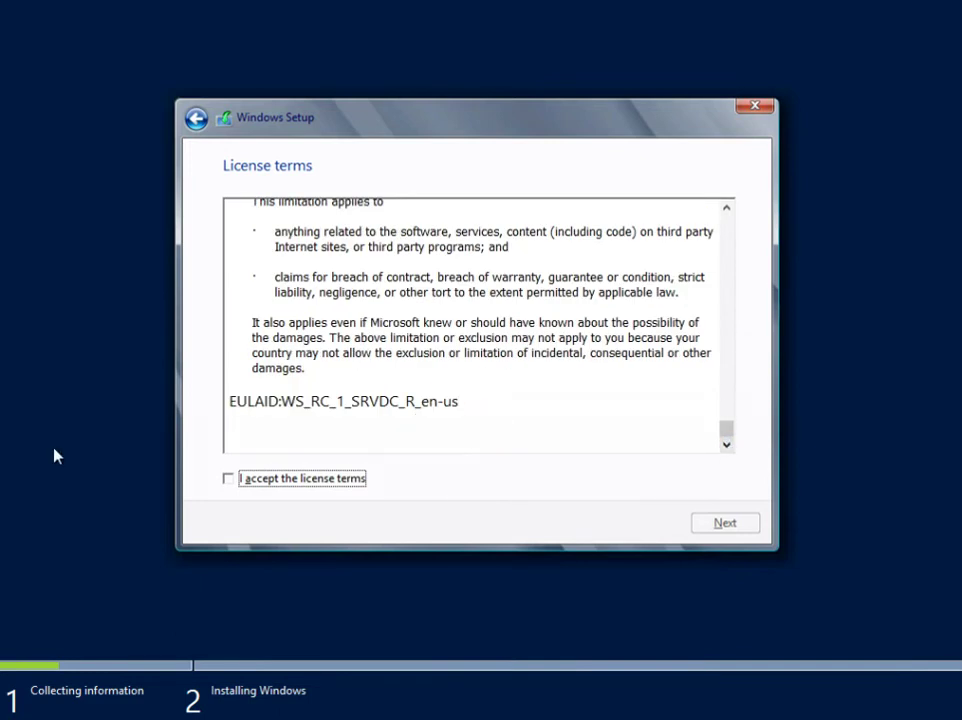
click(230, 480)
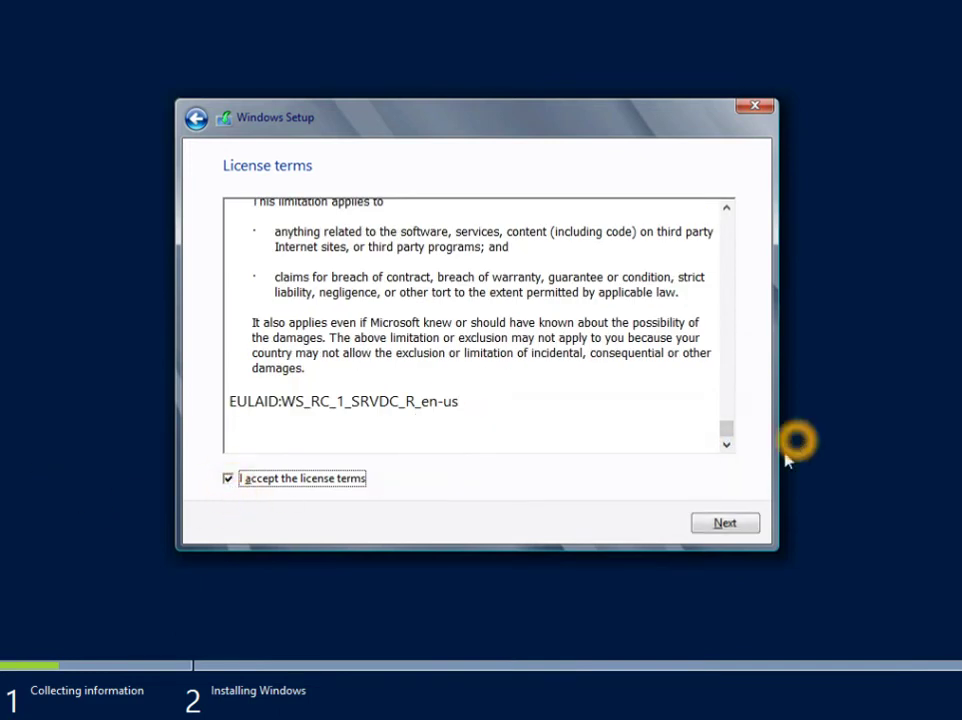
click(730, 523)
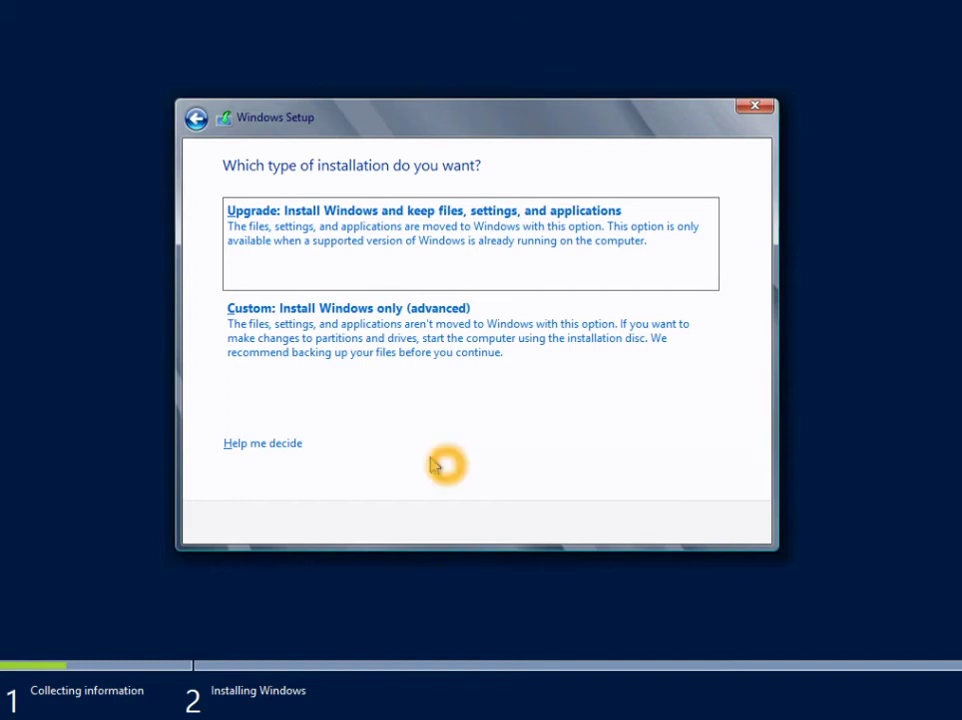
- Choose the 'Custom: Install Windows only (advanced)' installation type
click(359, 323)
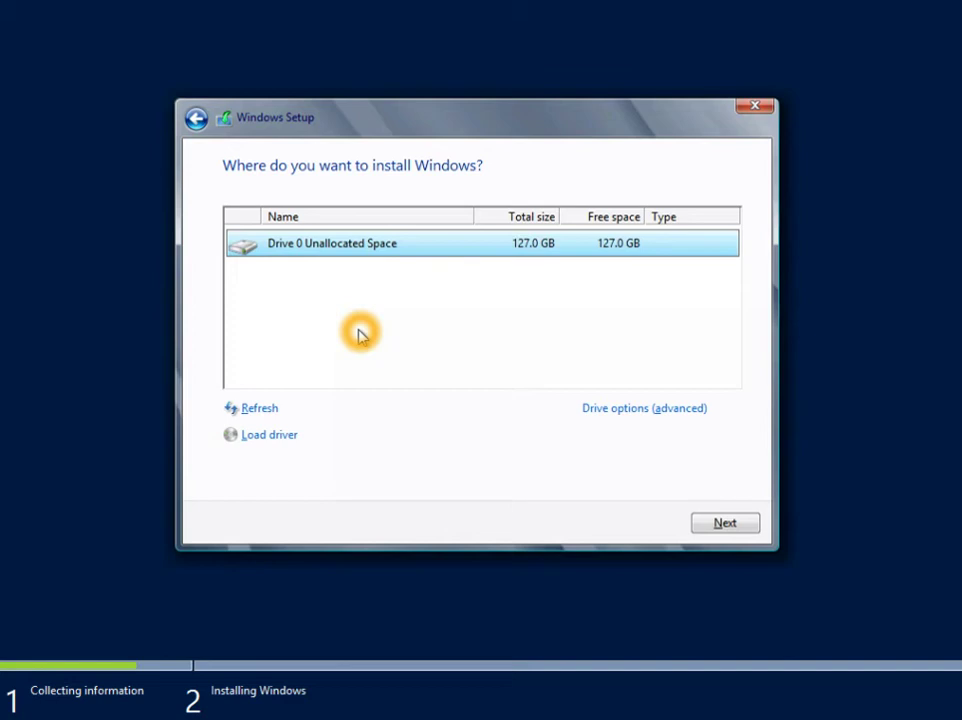
- Select Drive 0's 127.0 GB Unallocated Space and show its advanced drive options
click(336, 258)
click(322, 260)
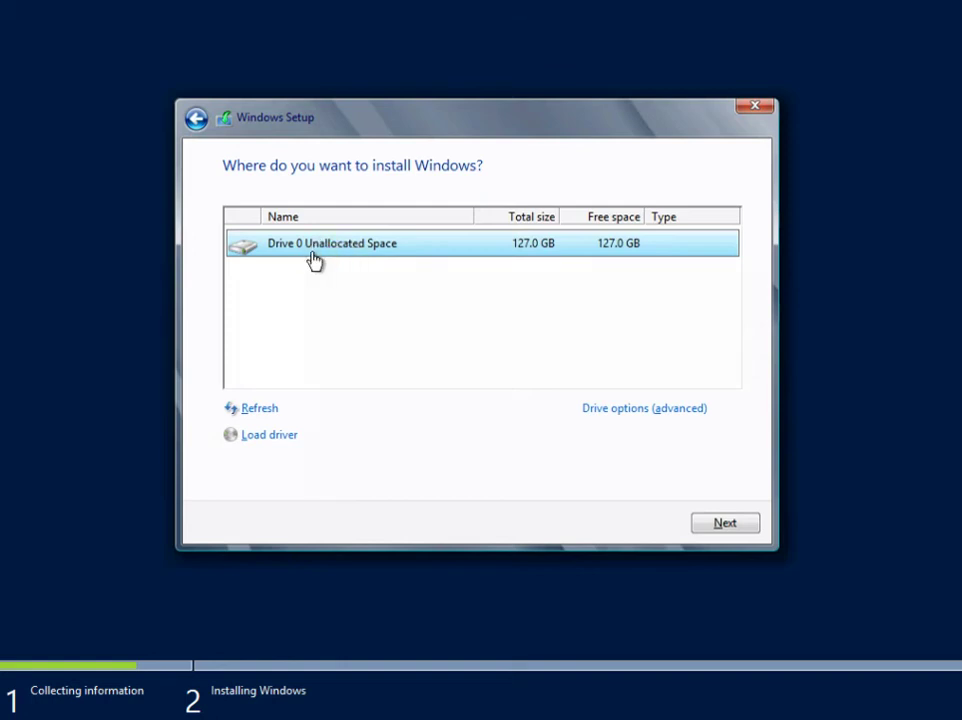
click(307, 258)
click(416, 303)
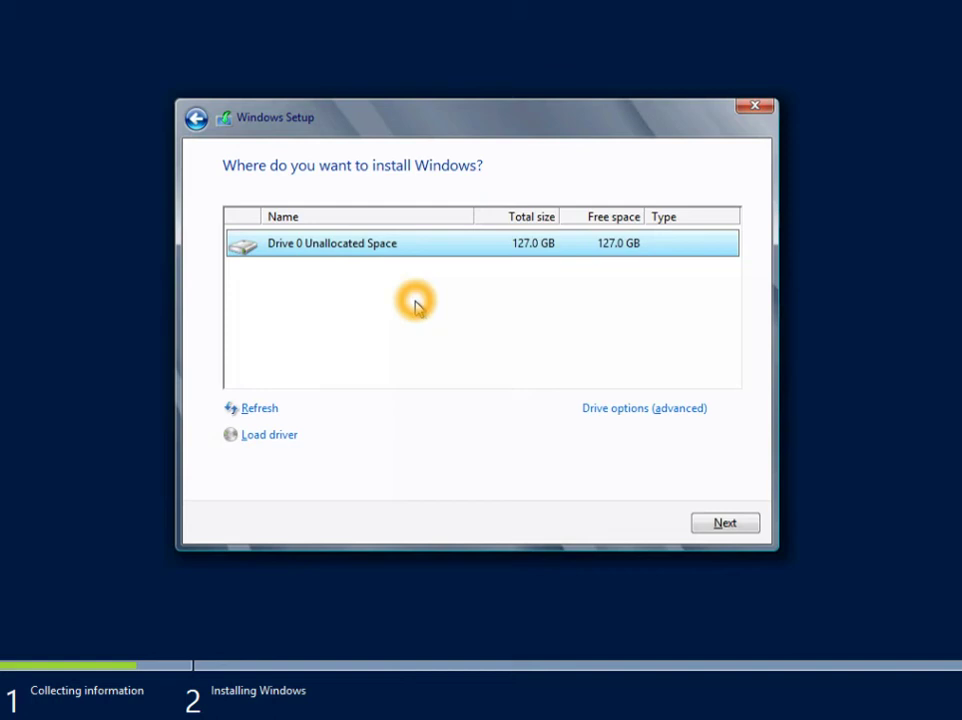
click(618, 382)
click(622, 411)
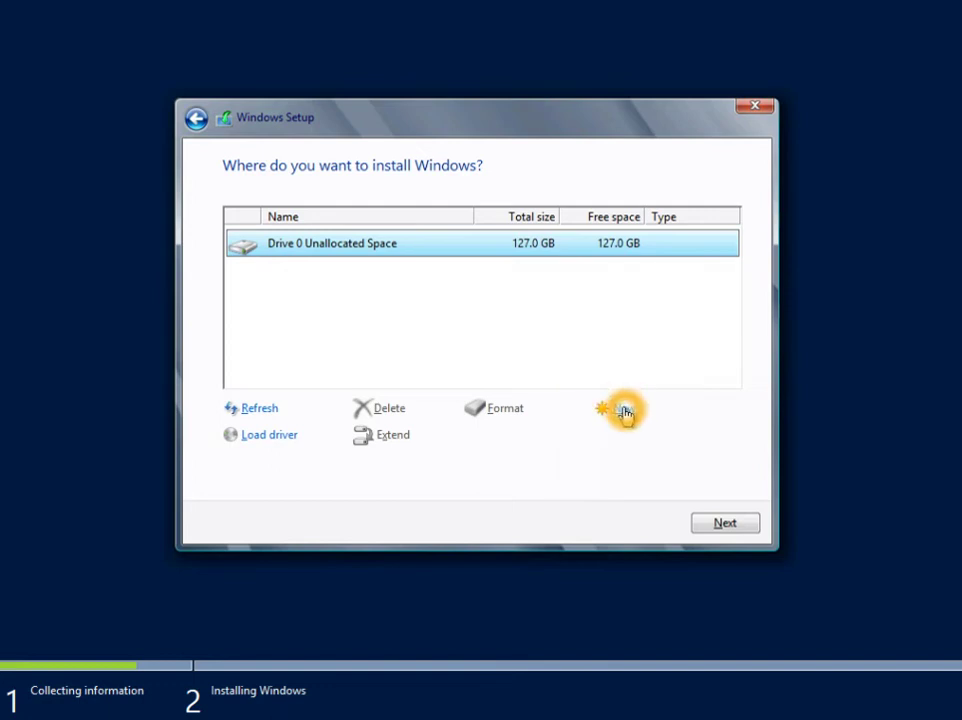
- Create a new 130046 MB partition, letting setup add the system partitions
click(622, 411)
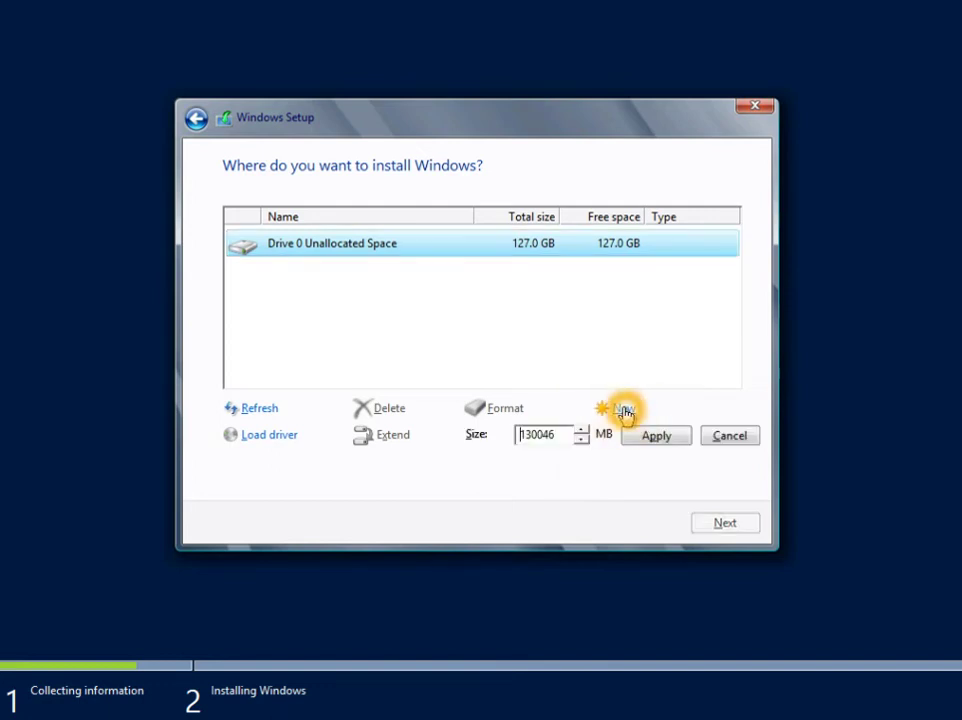
click(535, 432)
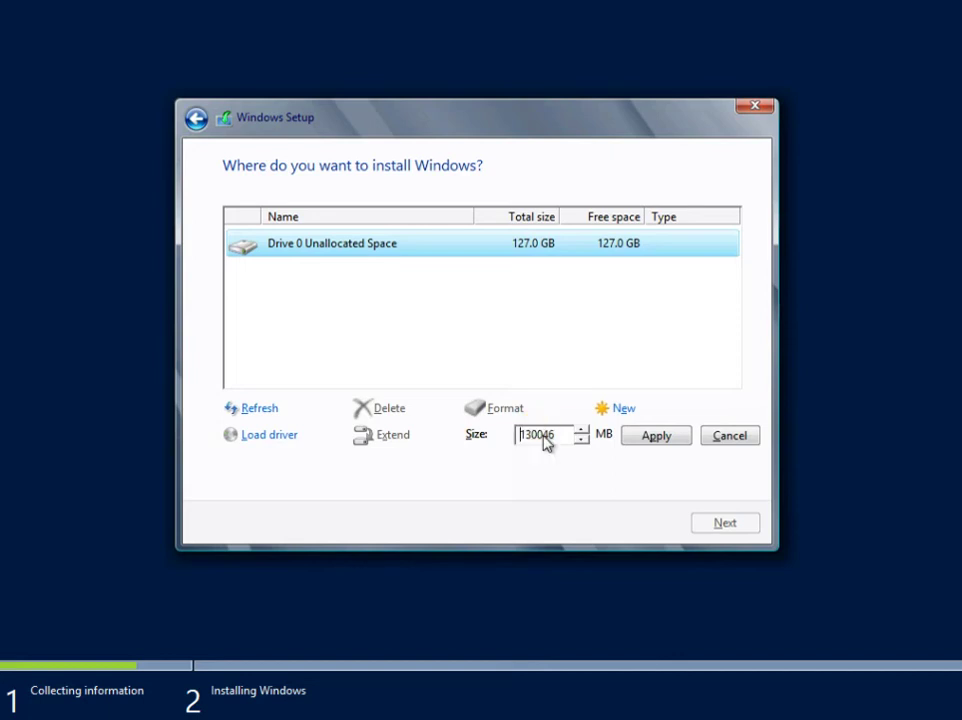
click(633, 440)
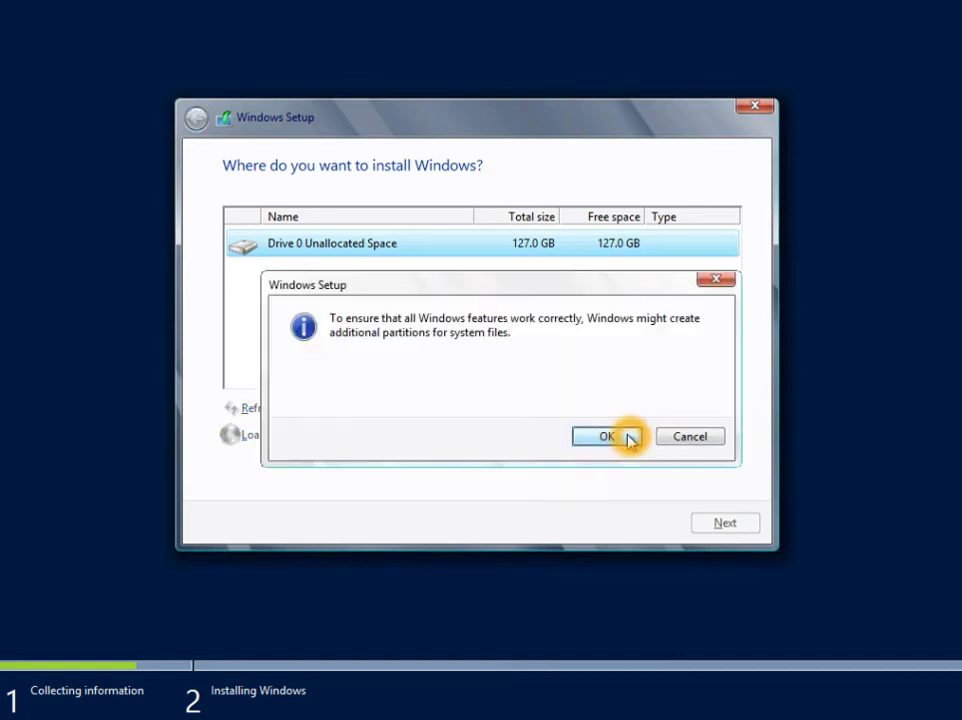
click(625, 439)
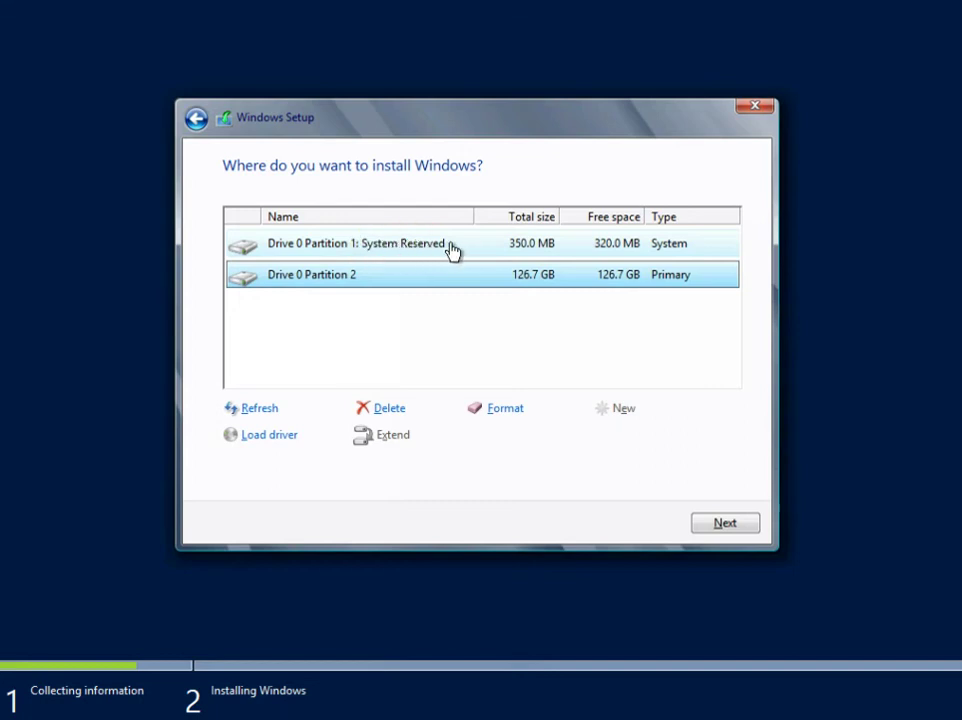
- Format the 126.7 GB Drive 0 Partition 2, accepting the data-loss warning
click(508, 247)
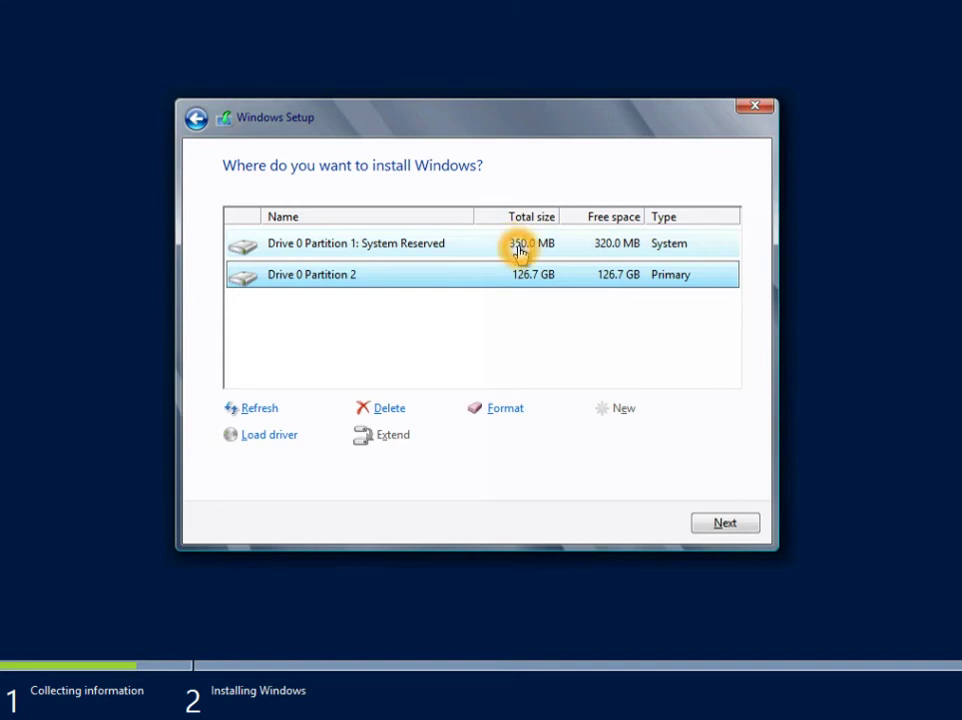
click(440, 247)
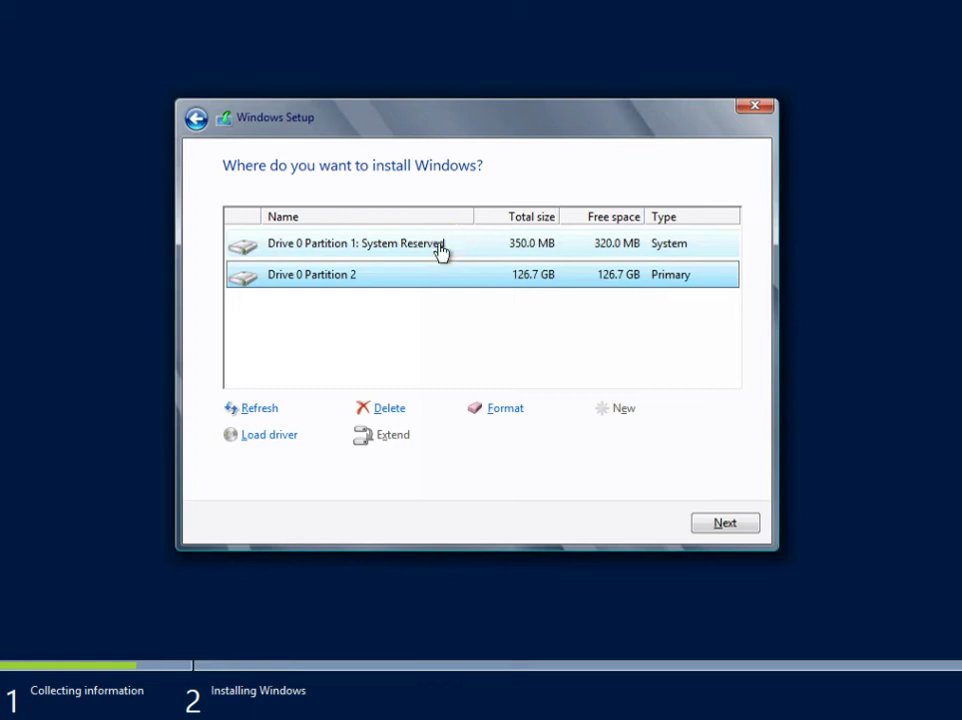
click(429, 279)
click(520, 409)
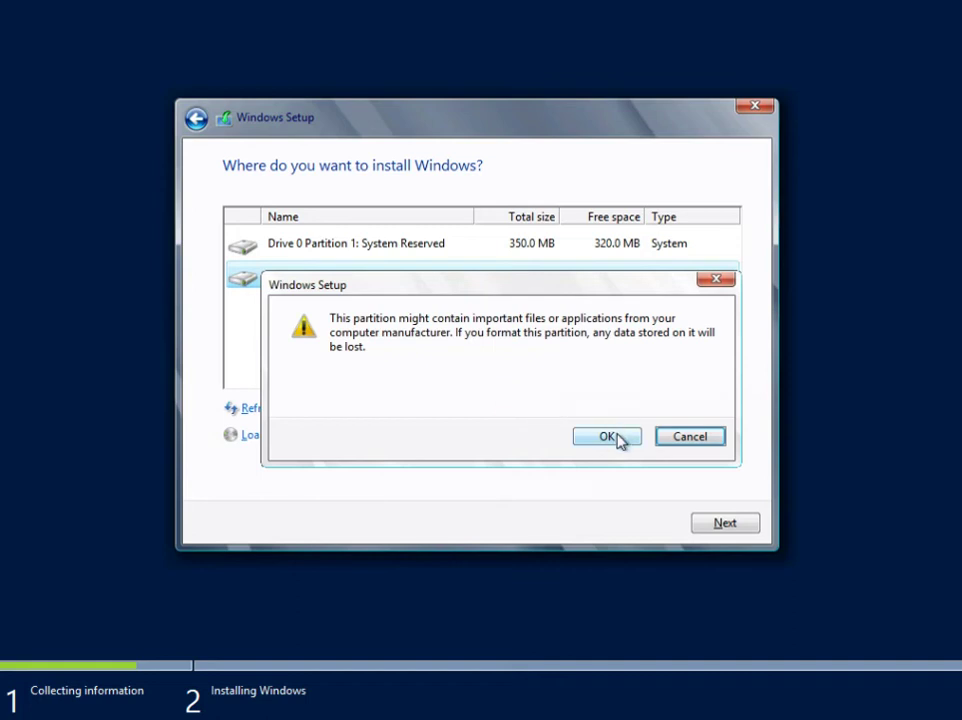
click(613, 435)
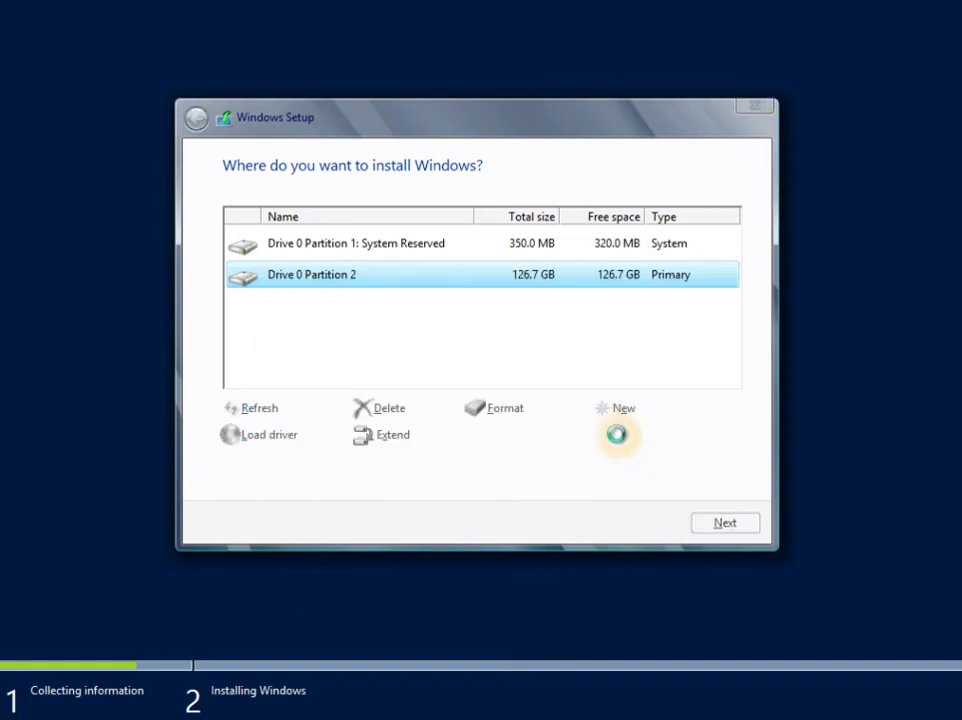
click(538, 440)
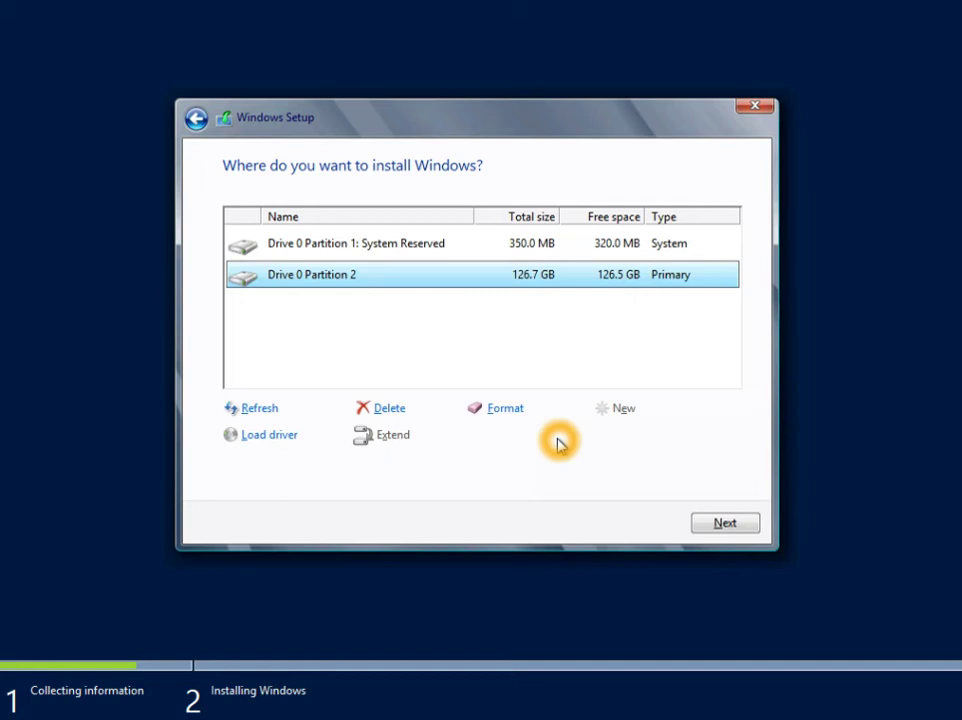
- Install Windows on Drive 0 Partition 2
click(538, 285)
click(723, 522)
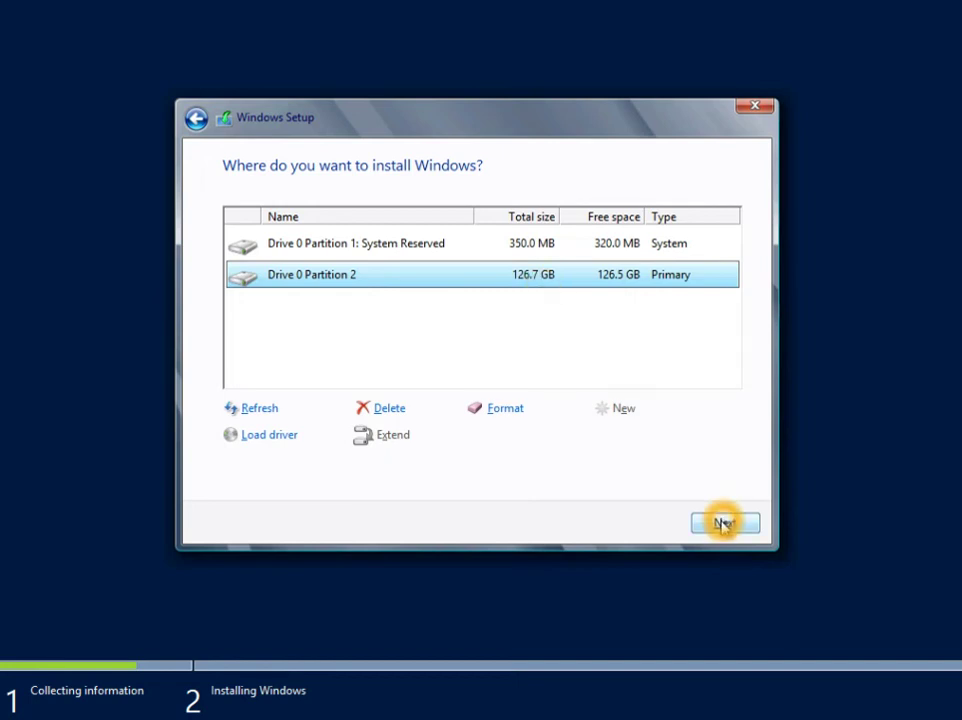
click(722, 522)
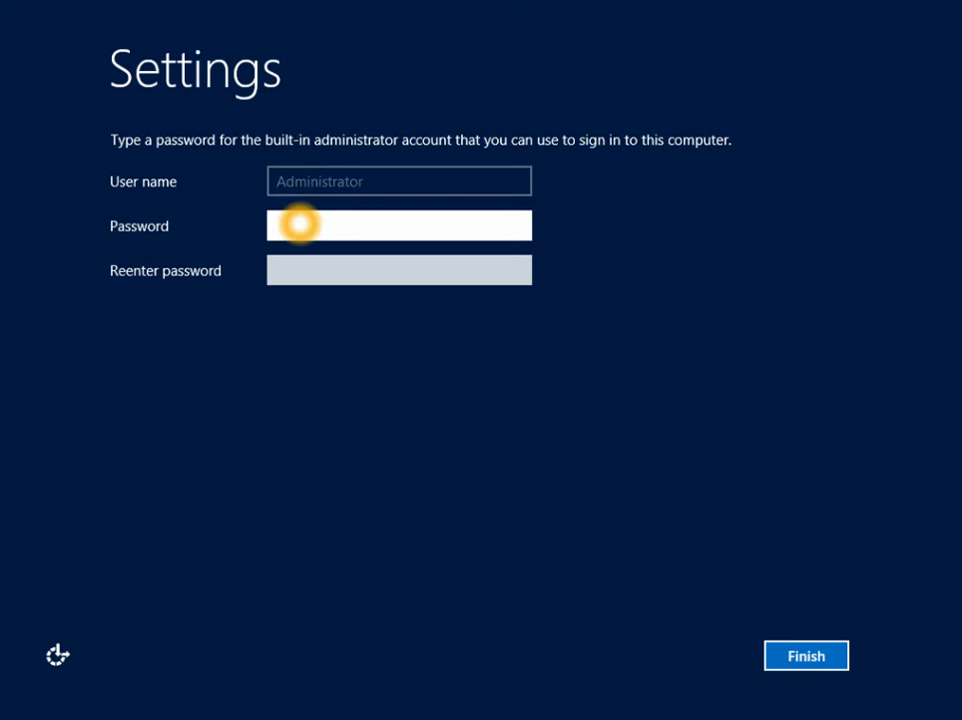
- Type the Administrator account password, then retype it in the Reenter password box
click(301, 227)
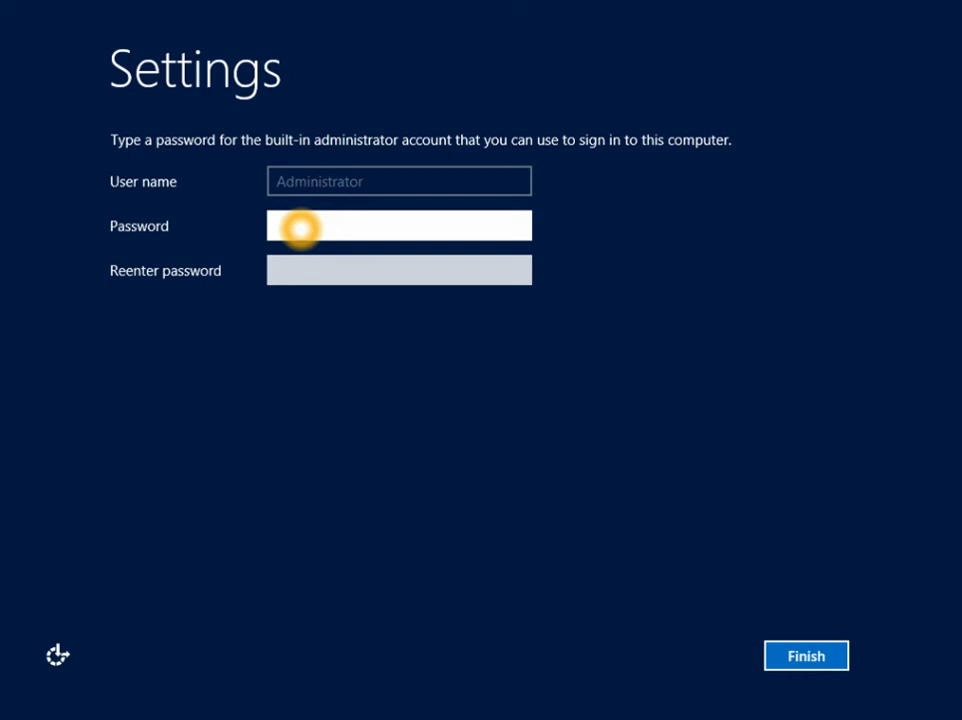
text(•••••••••)
key(Tab)
text(••••••••)
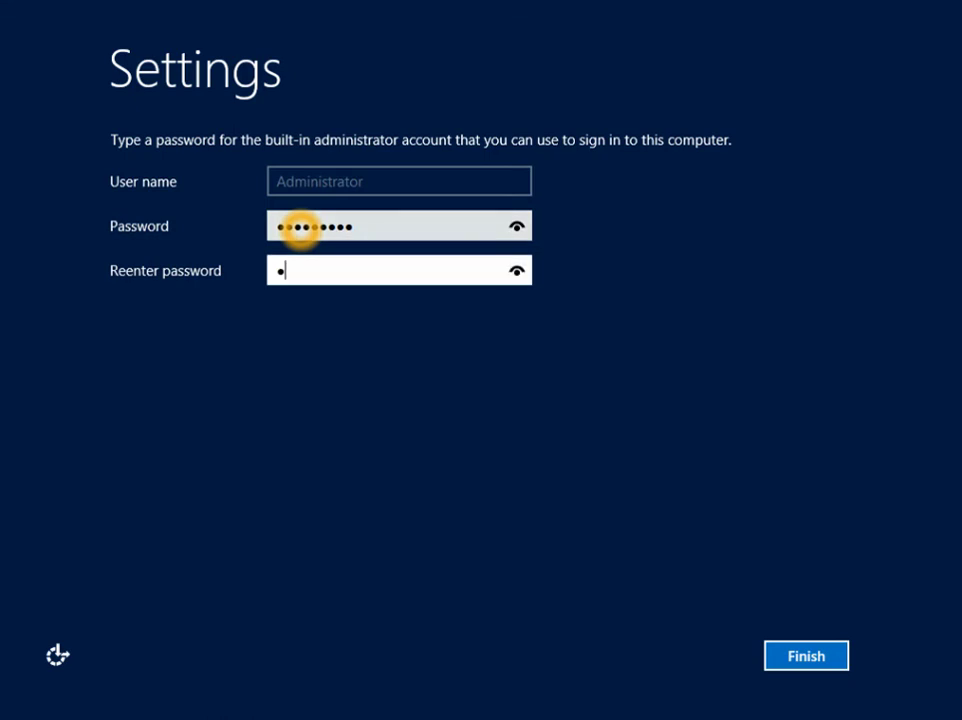
text(•)
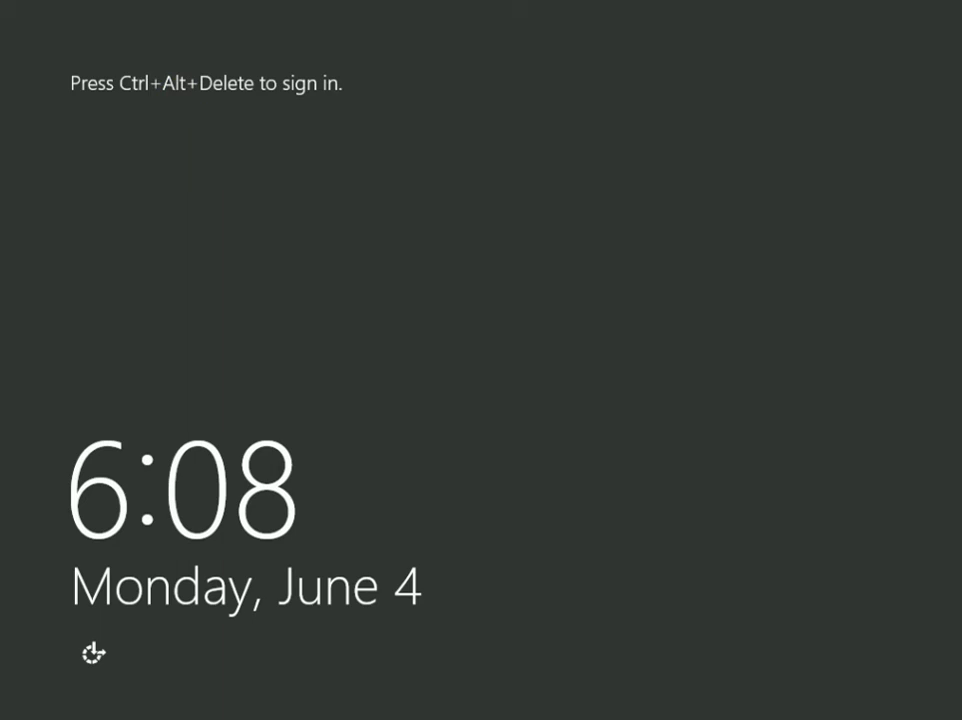
- Once settings finish finalizing, press Ctrl+Alt+Delete on the lock screen to get the sign-in prompt
key(ctrl+alt+Delete)
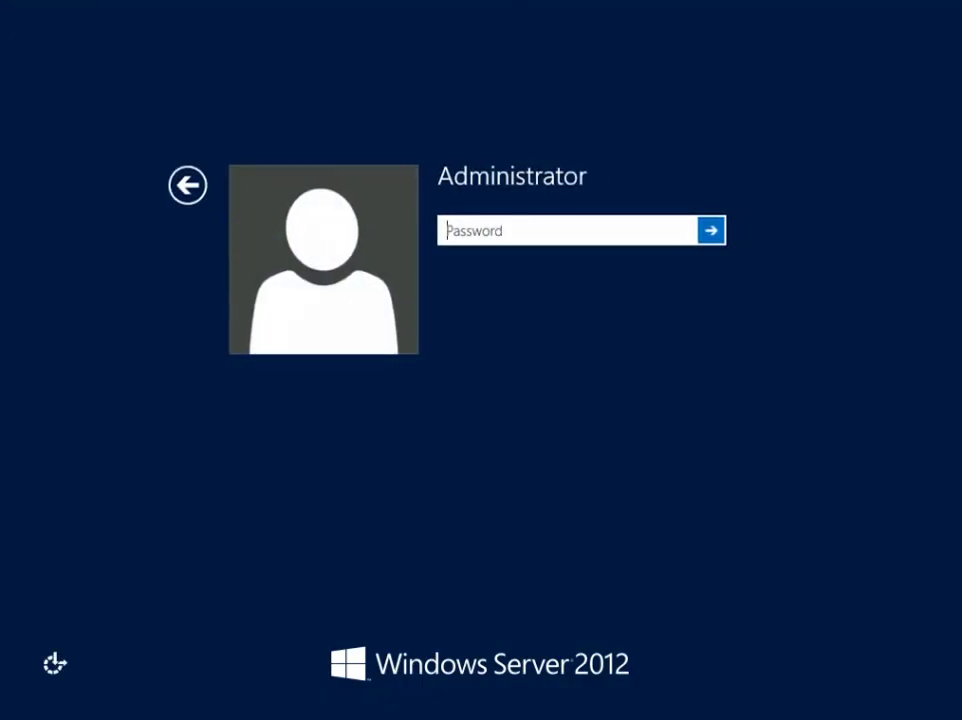
- Sign in as Administrator with the account password to reach the Server Manager Dashboard
text(P@ssw0rd1)
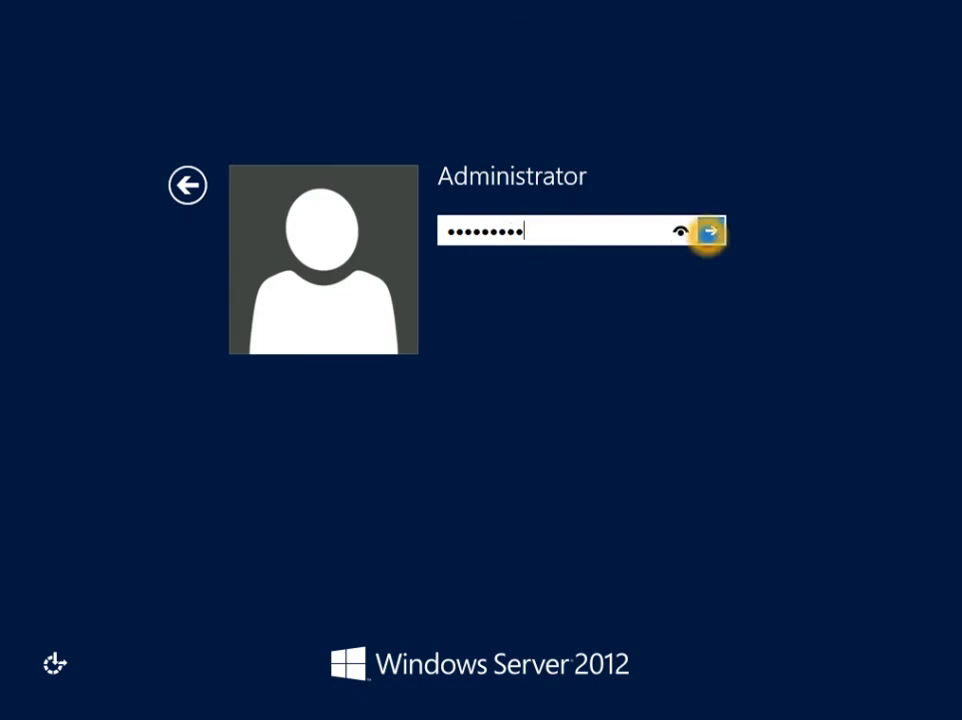
click(707, 231)
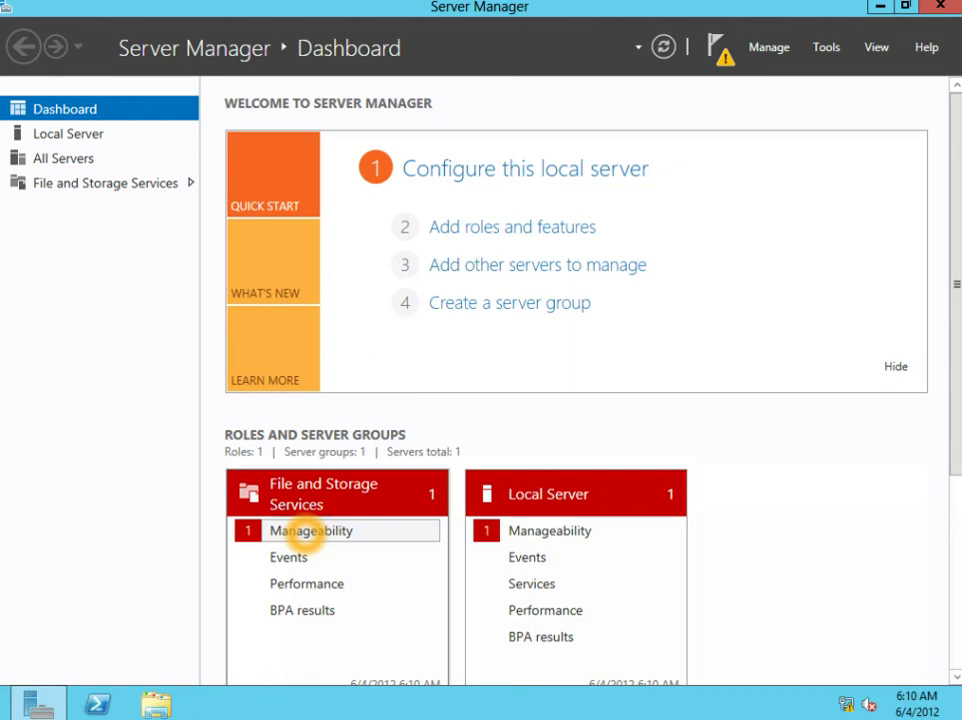
click(302, 531)
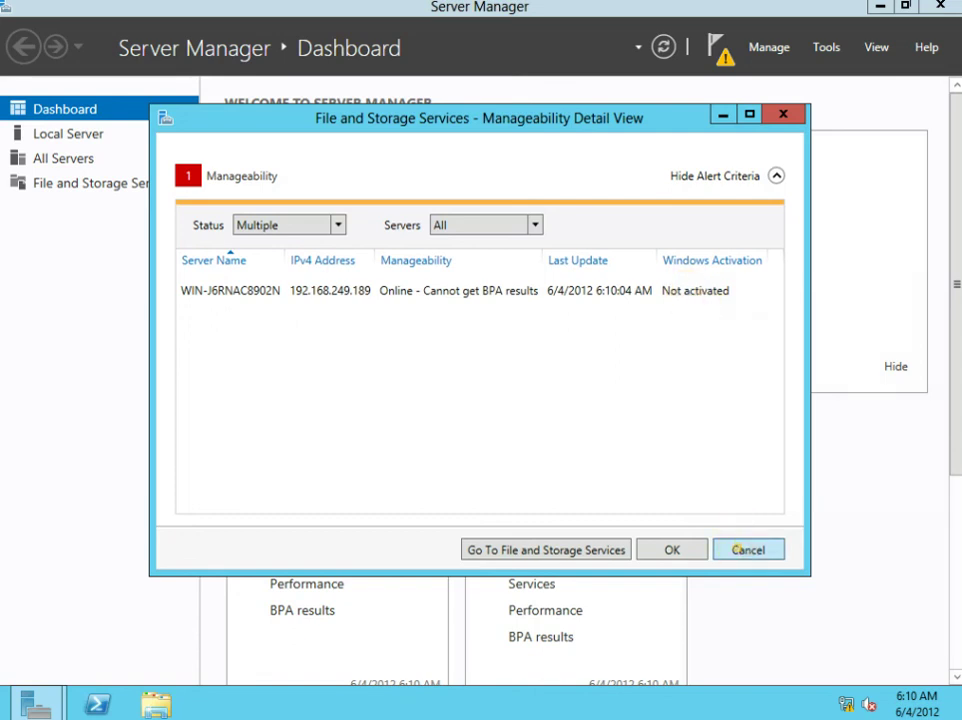
click(740, 548)
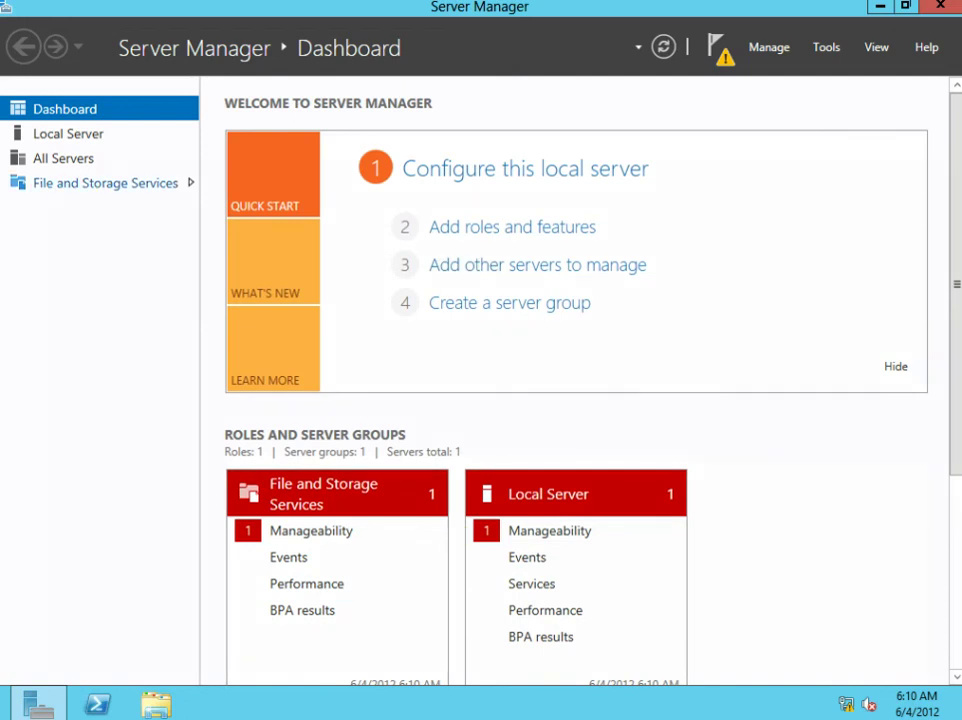
- Go through All Servers to the Local Server page and review its WORKGROUP, firewall and remote settings
click(70, 160)
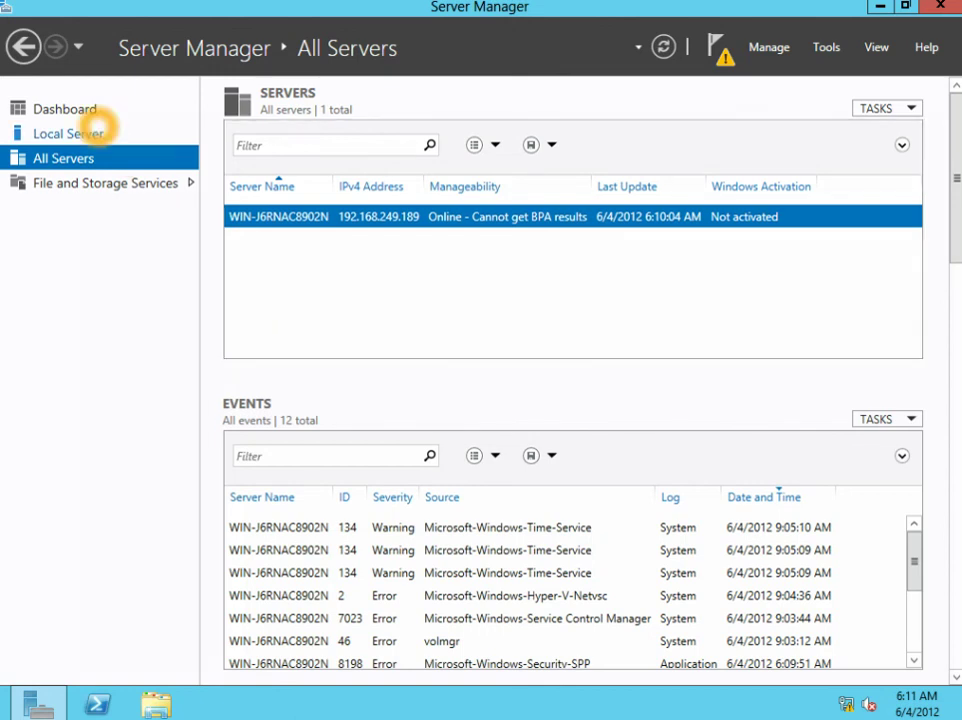
click(72, 133)
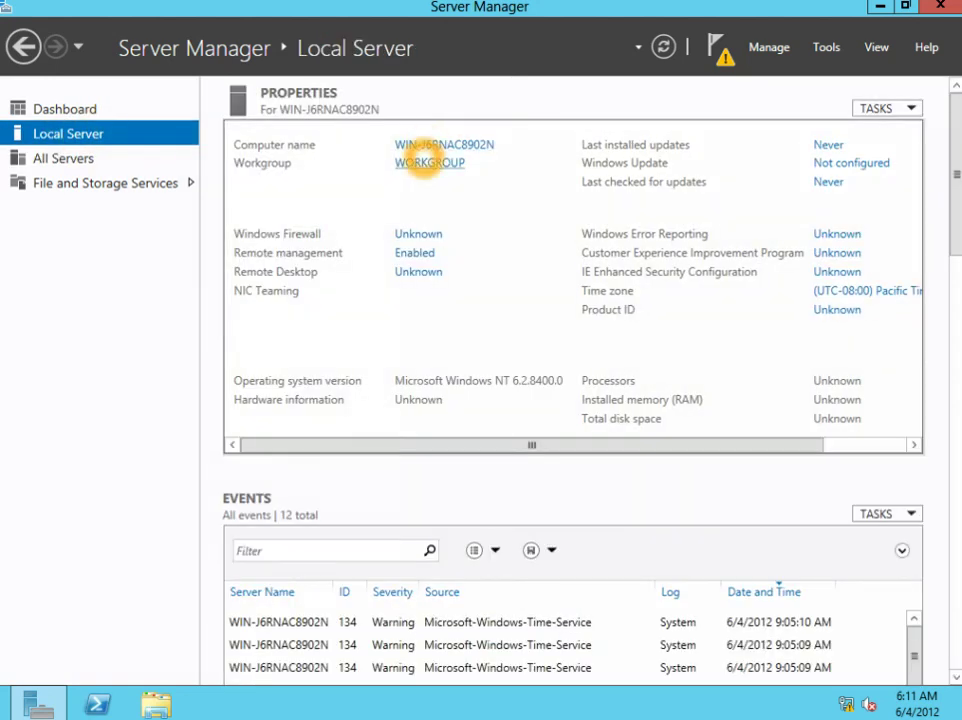
click(418, 170)
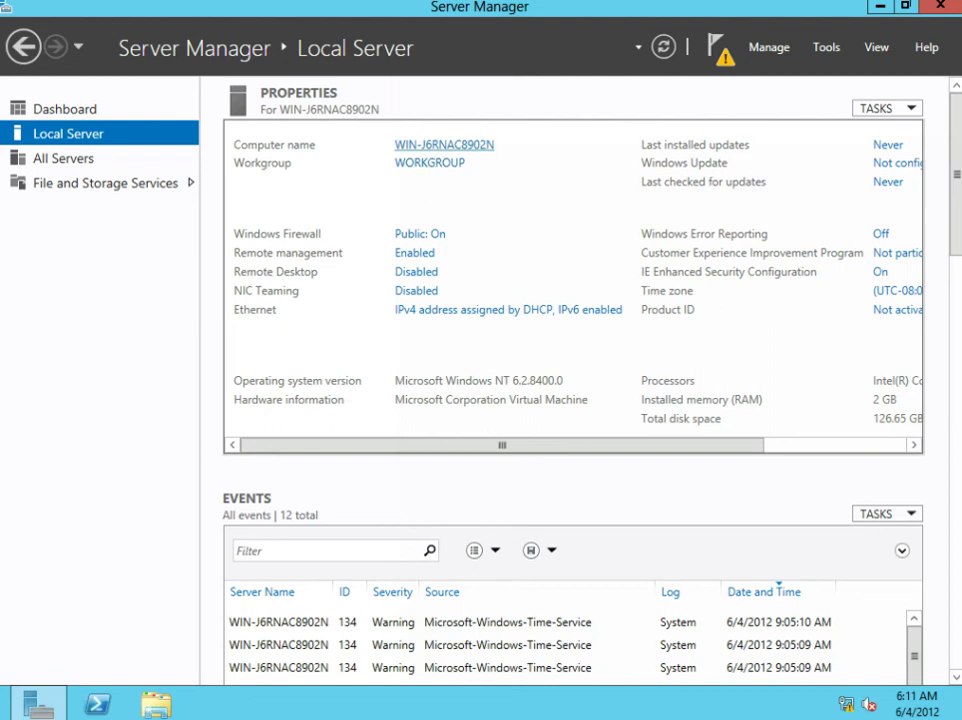
click(440, 140)
click(432, 160)
click(421, 309)
click(421, 312)
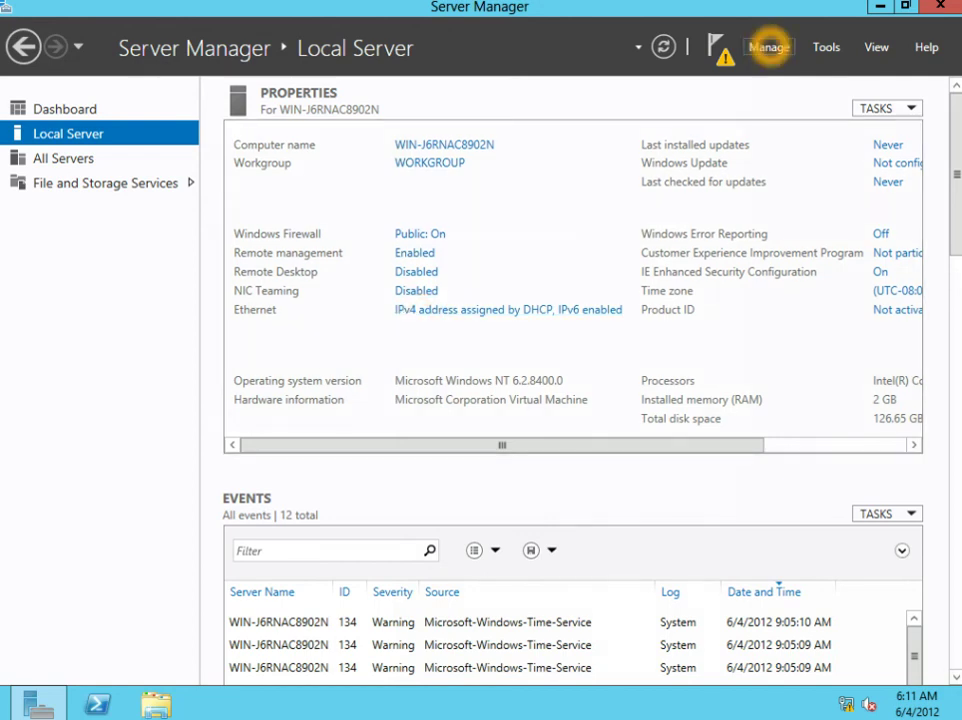
click(769, 46)
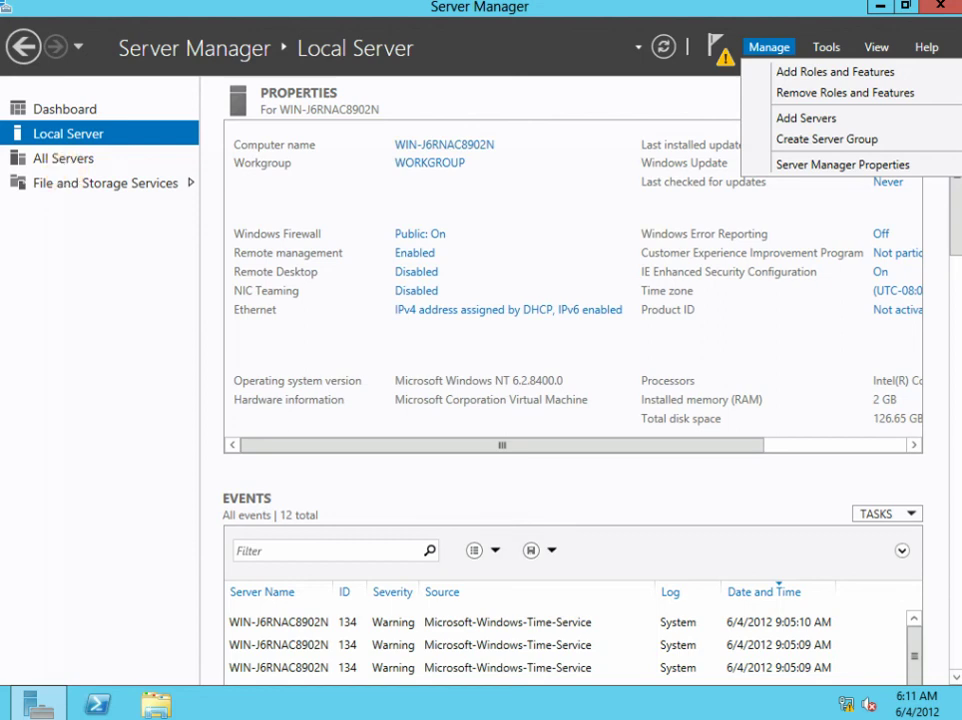
click(826, 47)
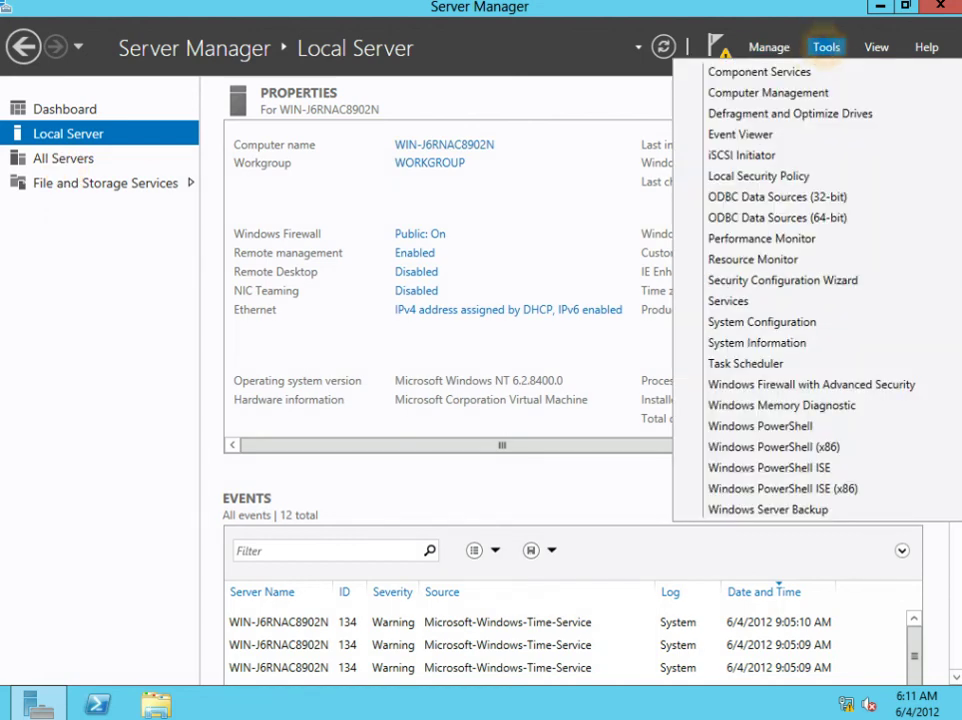
key(Down)
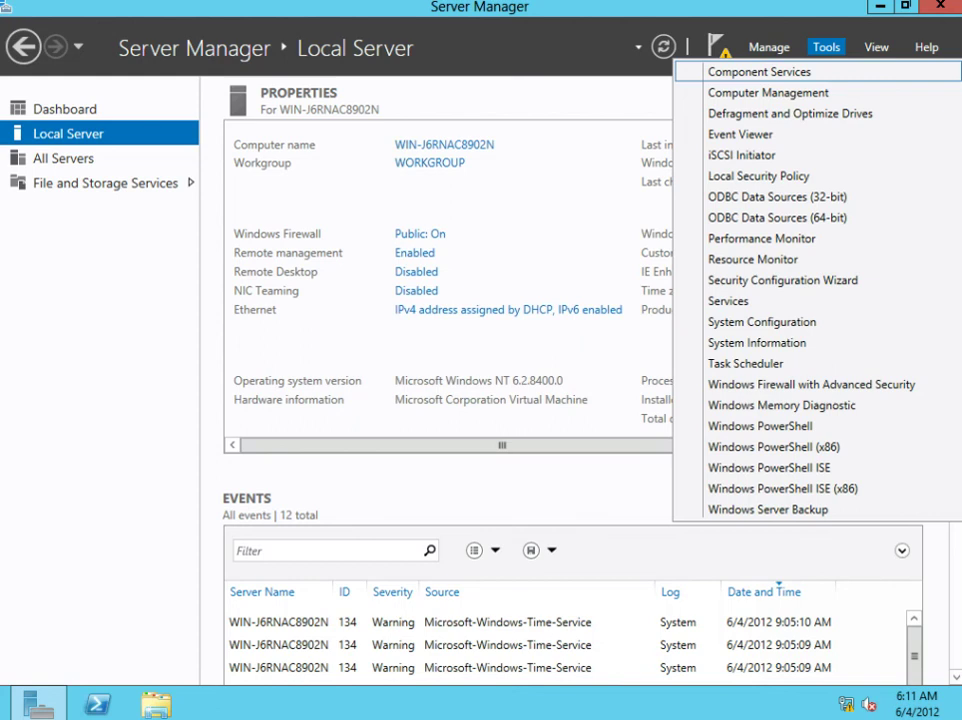
key(Down)
key(Down)
key(Down)
key(Down)
key(Down)
key(Down)
key(Down)
key(Down)
key(Down)
key(Down)
key(Down)
key(Down)
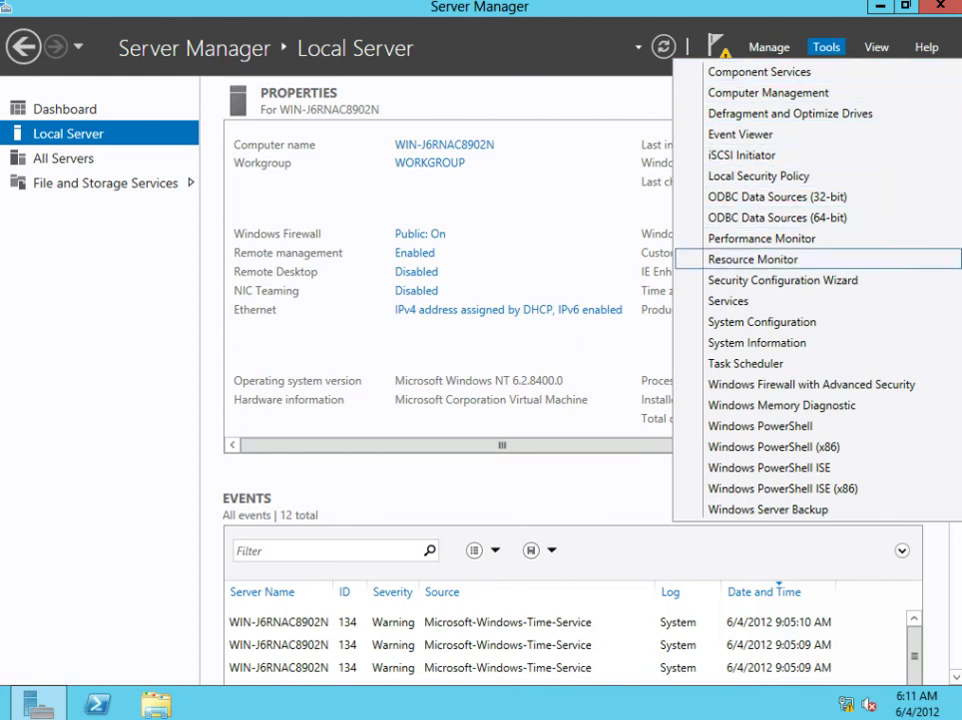
key(Down)
key(Down)
key(Down)
key(Down)
key(Down)
key(Down)
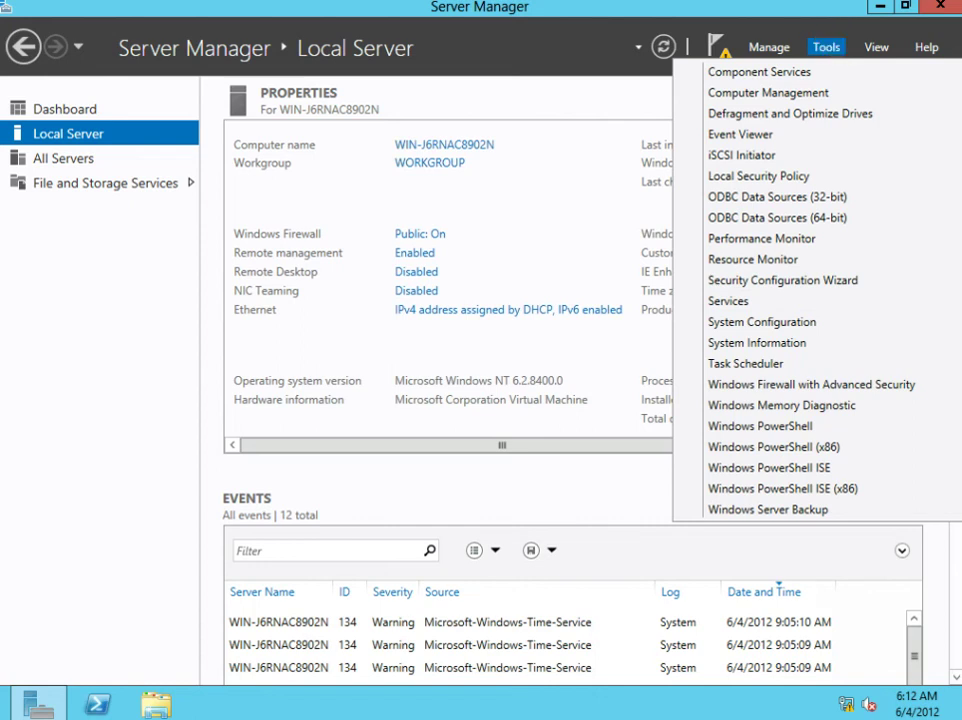
click(826, 47)
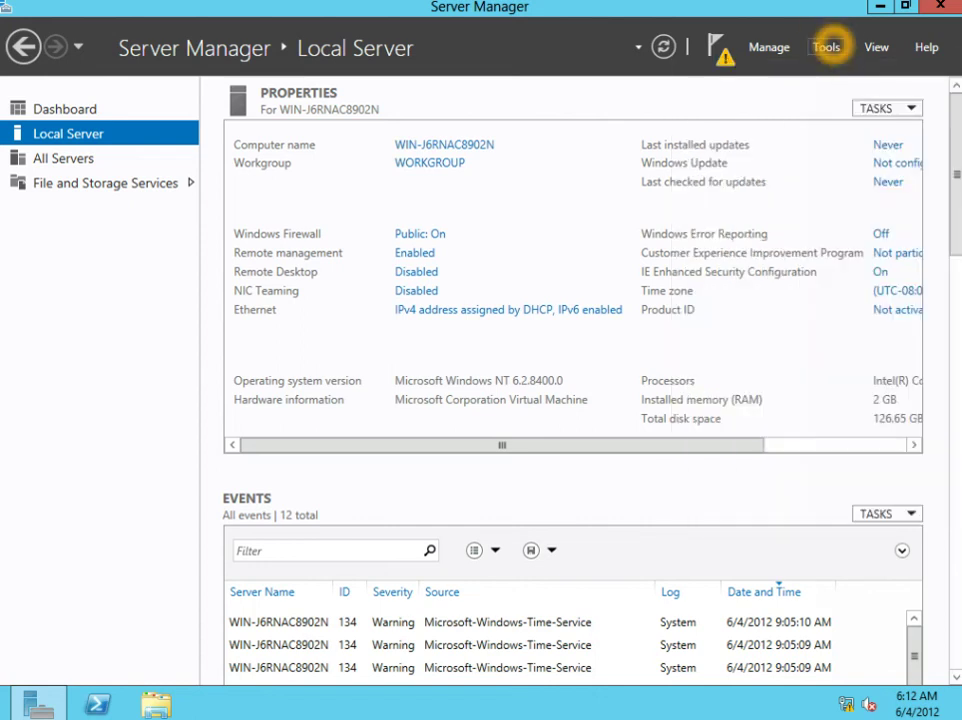